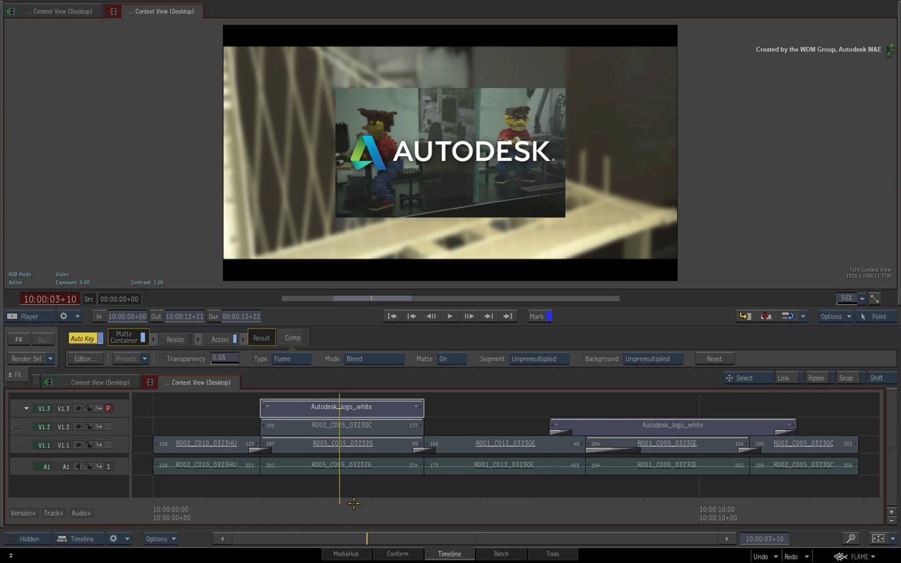
- Nudge and scrub the playhead back and forth across the Autodesk logo shot
click(343, 508)
mouse_move(342, 508)
mouse_down()
mouse_move(295, 510)
mouse_move(393, 498)
mouse_move(340, 506)
mouse_up()
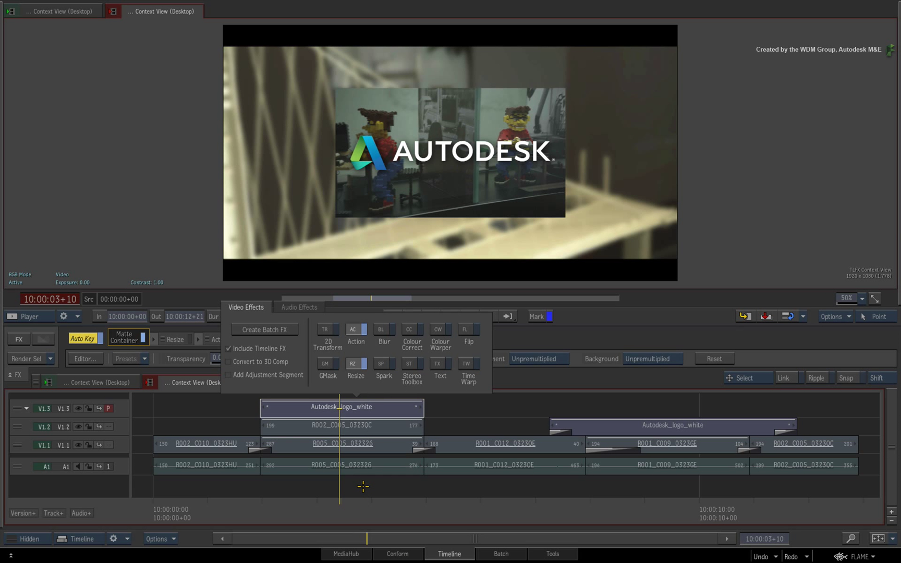
- Dismiss the effects list, scrub back to 10:00:02+13, and shift track focus with Page Down/Up
click(363, 485)
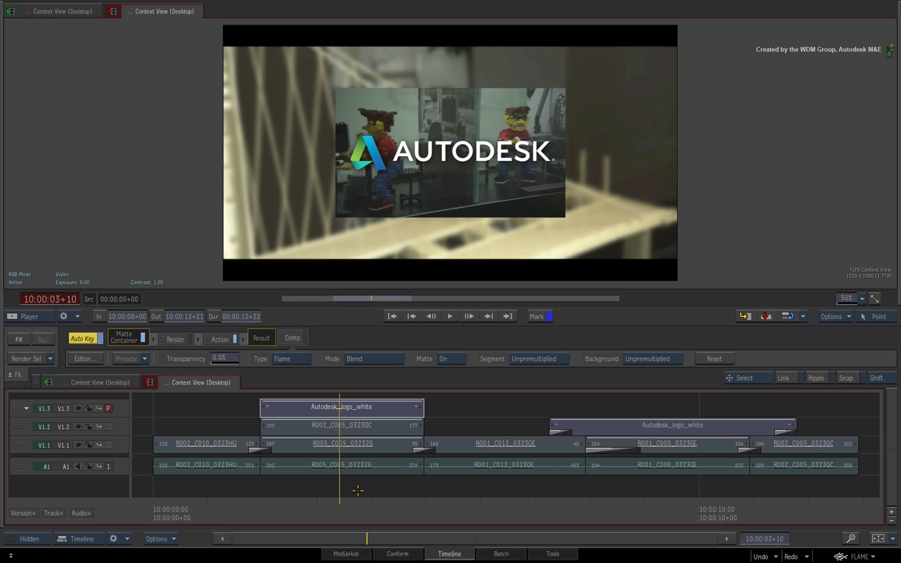
drag(341, 503, 294, 494)
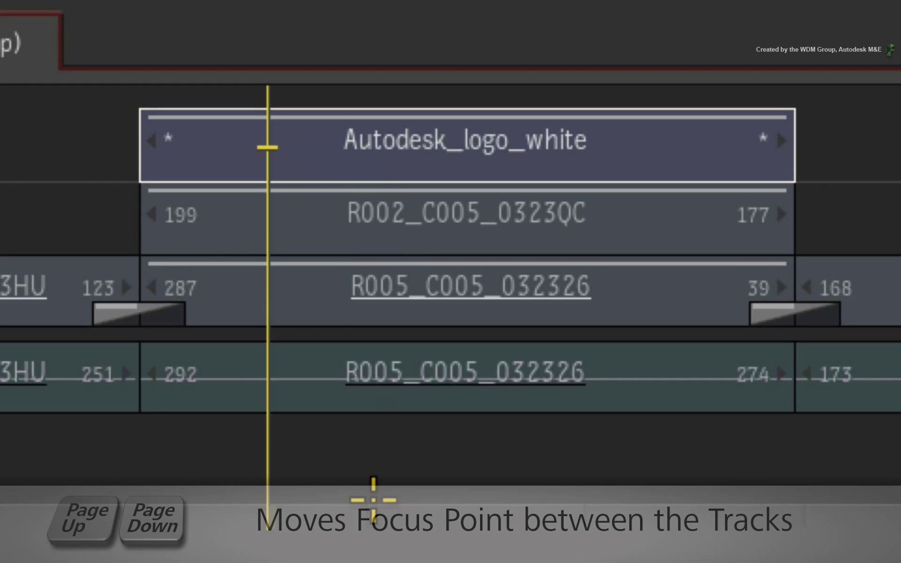
key(Page_Down)
key(Page_Down)
key(Page_Up)
key(Page_Up)
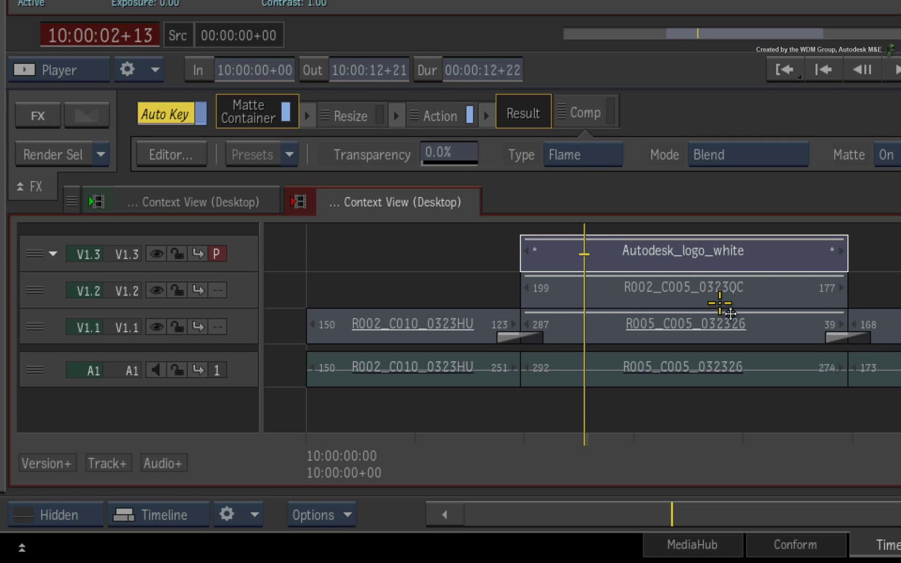
- Select the R002_C005_0323QC clip on V1.2 and launch its 2D Transform Editor
click(609, 298)
click(170, 153)
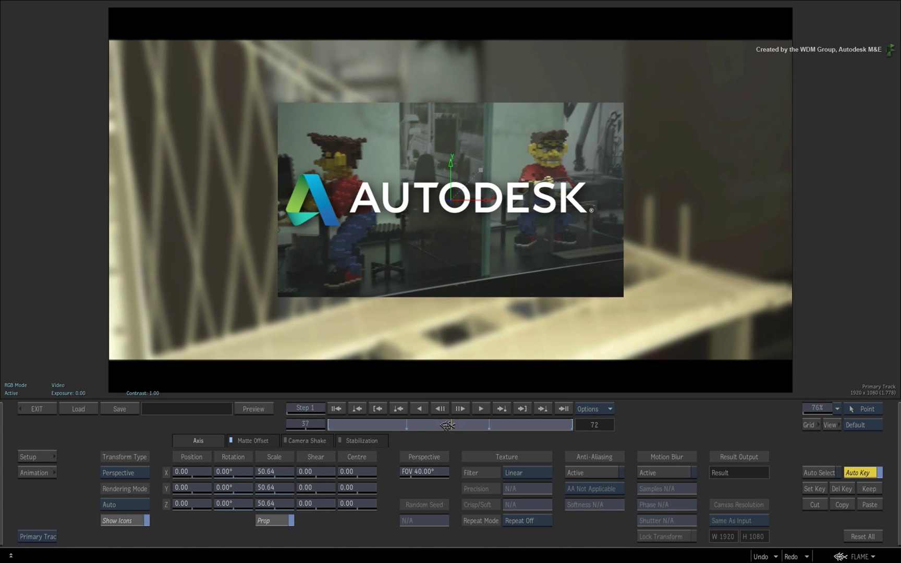
- Set the 2D Transform viewing context to Primary Track and scrub back through the shot
drag(452, 425, 413, 423)
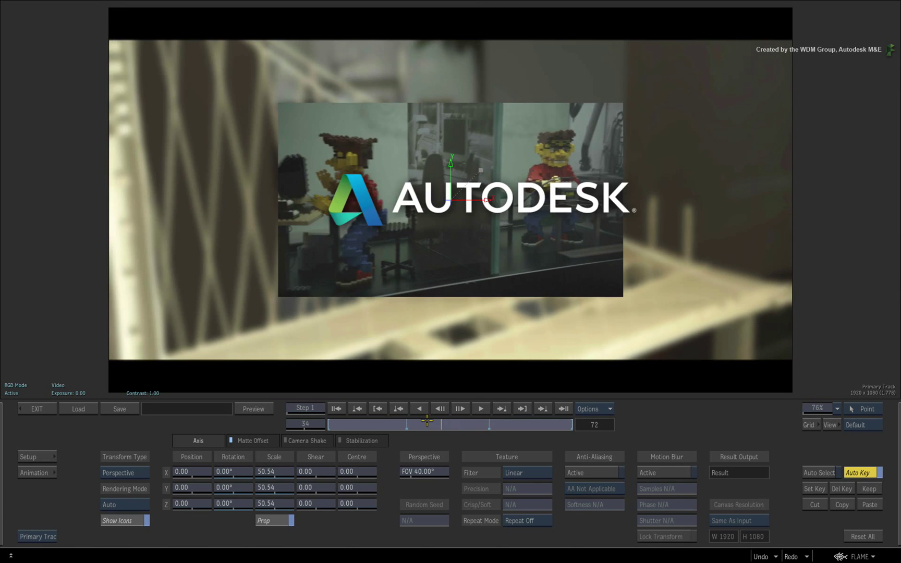
click(129, 473)
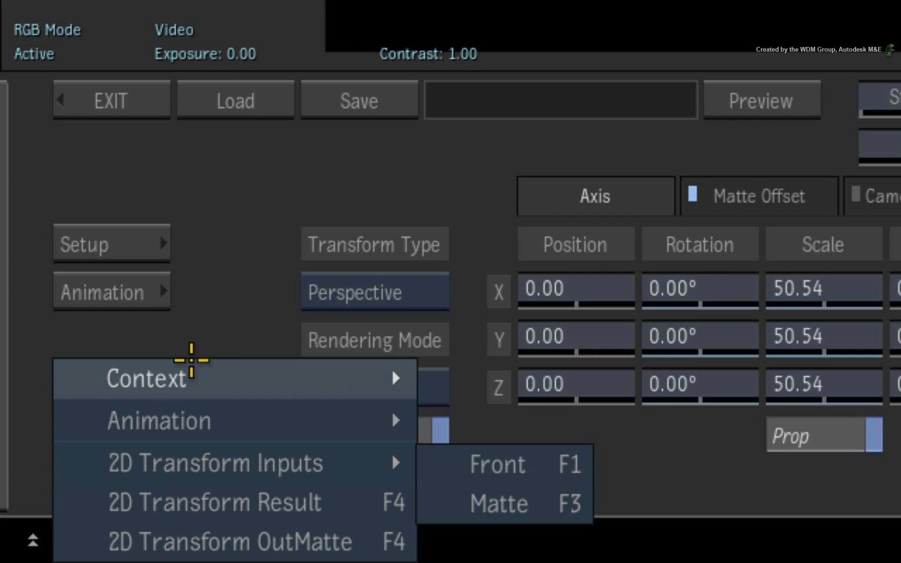
mouse_move(226, 371)
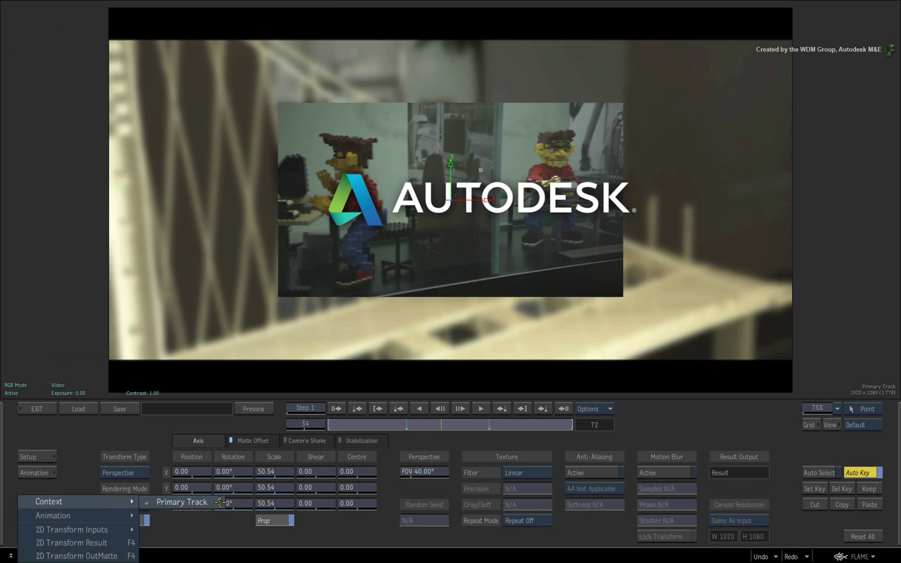
click(219, 502)
drag(428, 424, 345, 431)
- Play and scrub the card's fly-in animation, then compare Result (F4) and Primary Track (F1) views
click(480, 408)
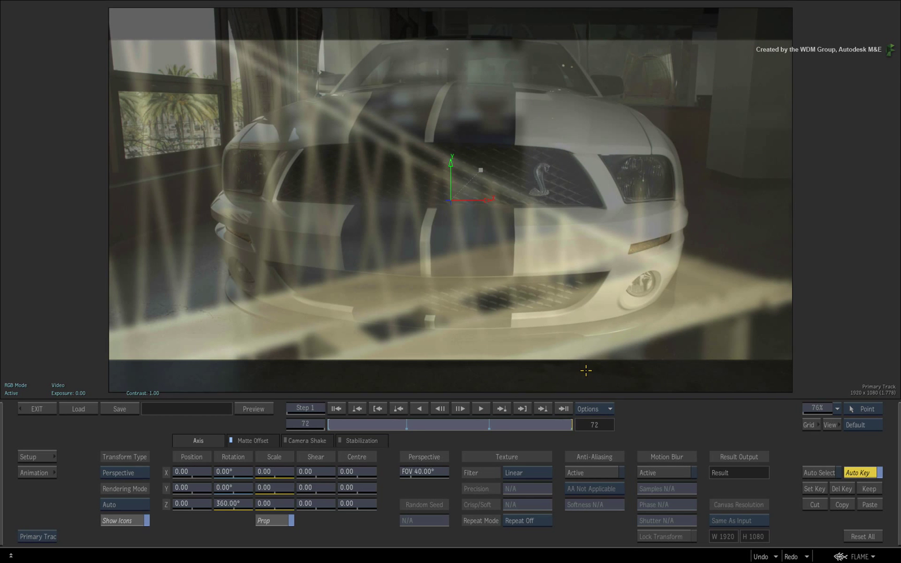
click(419, 408)
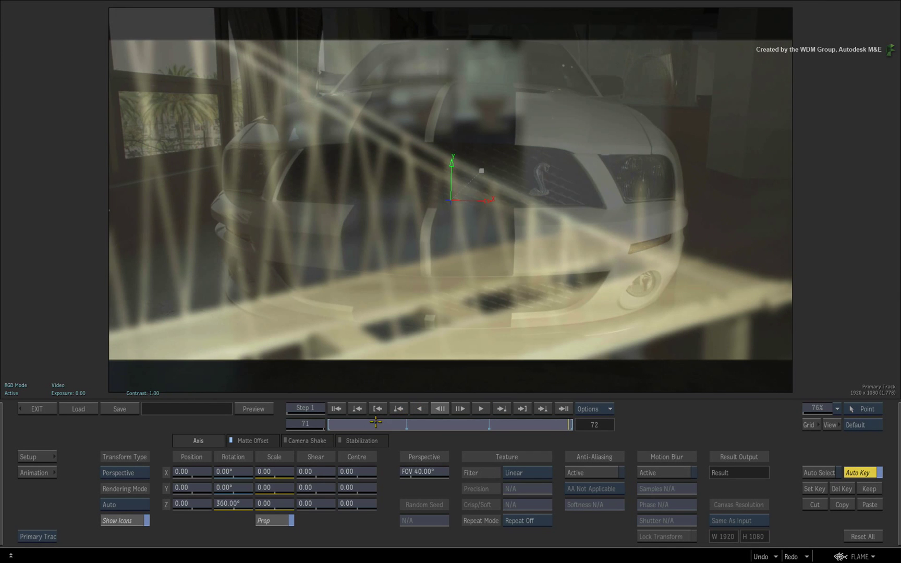
drag(363, 426, 445, 424)
key(F4)
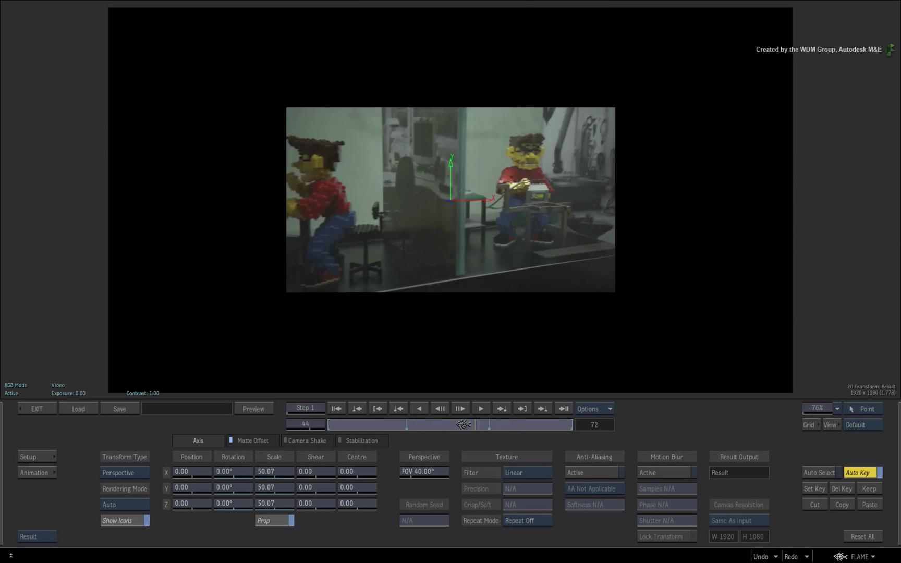
key(F1)
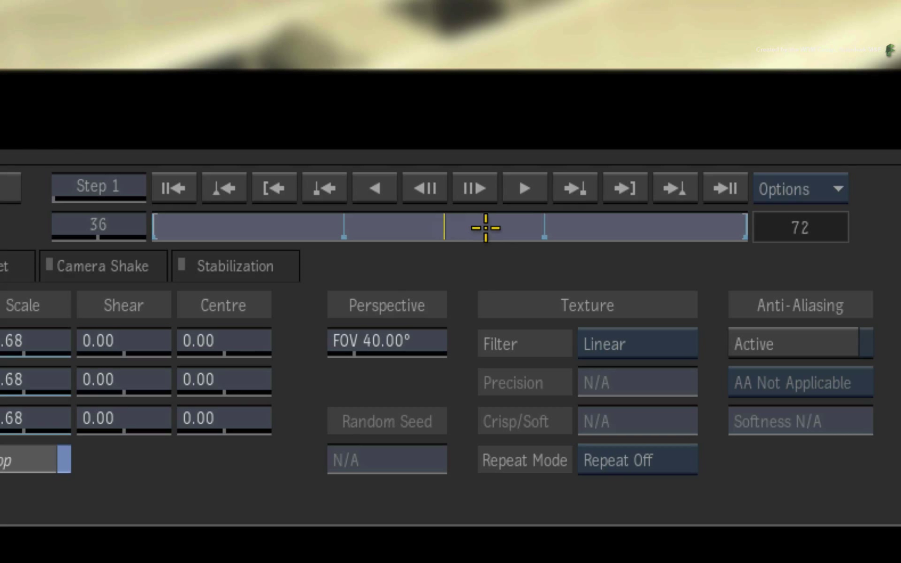
drag(693, 228, 506, 247)
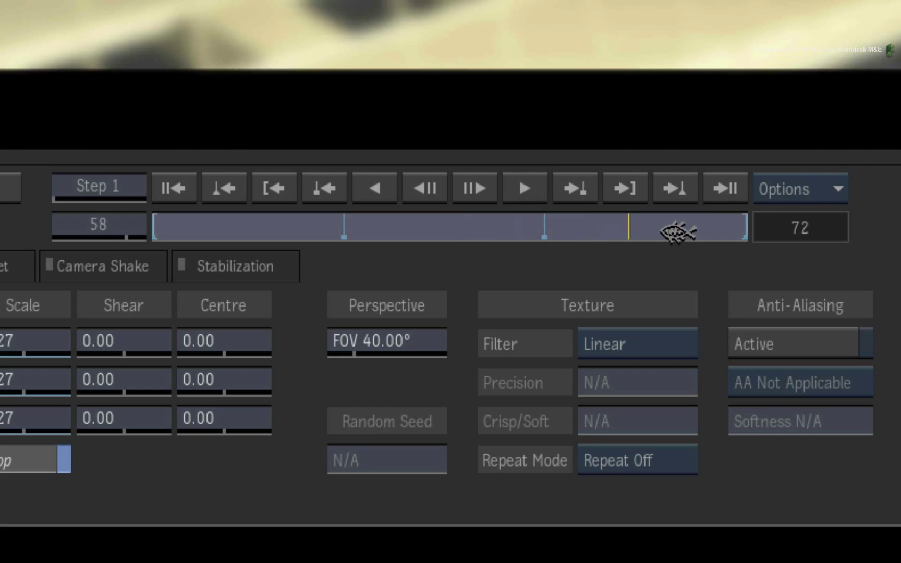
drag(678, 232, 411, 224)
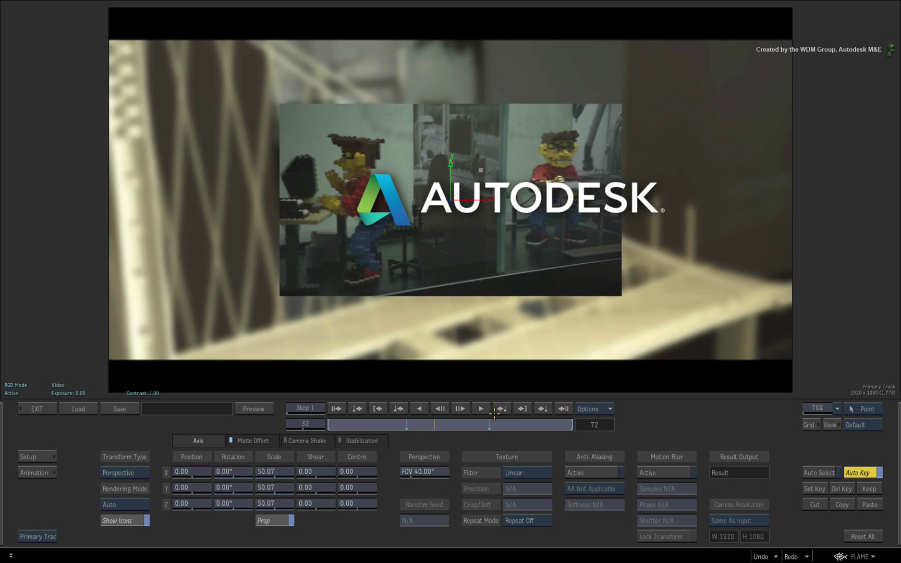
mouse_move(435, 424)
mouse_down()
mouse_move(312, 422)
mouse_move(575, 419)
mouse_move(421, 424)
mouse_move(448, 425)
mouse_up()
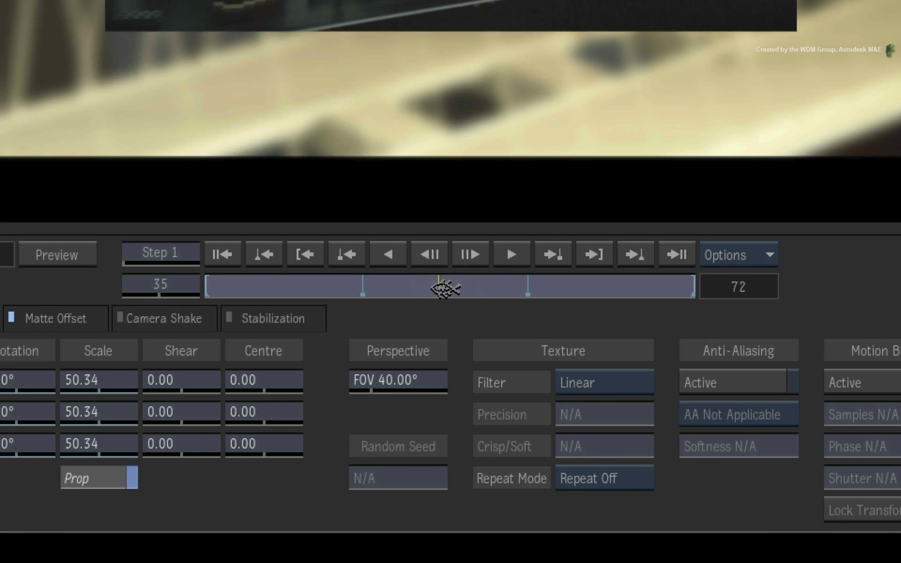
- Enable Segment Range in the timebar Options and scrub the shot to frame 43
drag(445, 289, 446, 288)
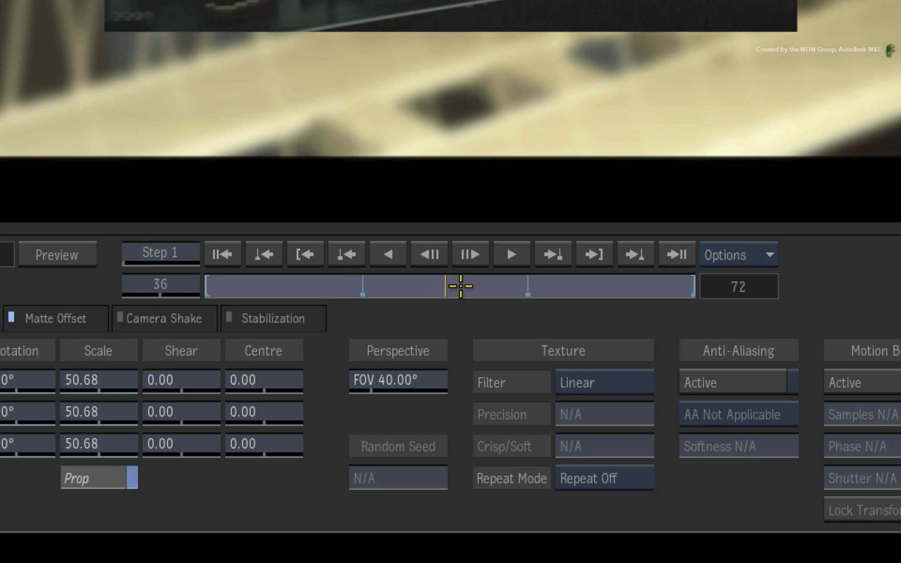
click(766, 252)
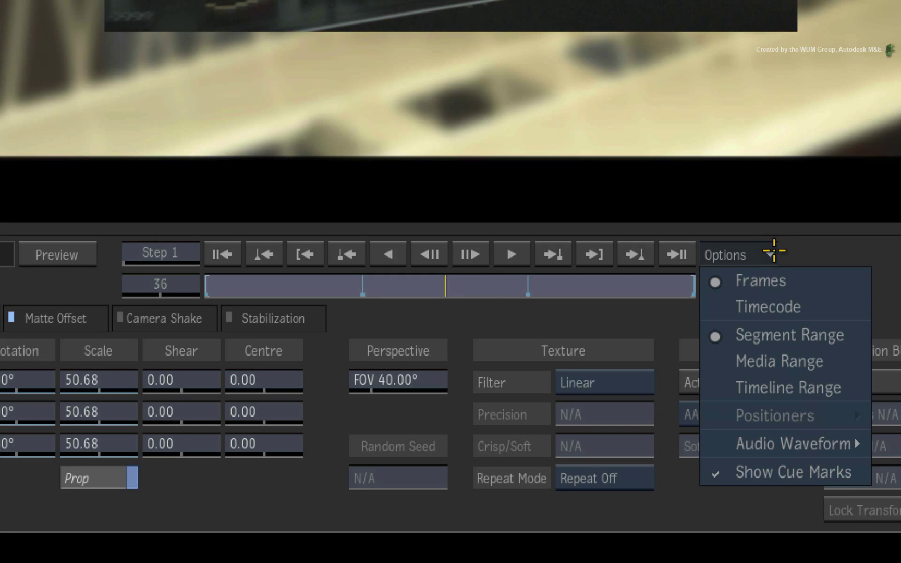
click(854, 336)
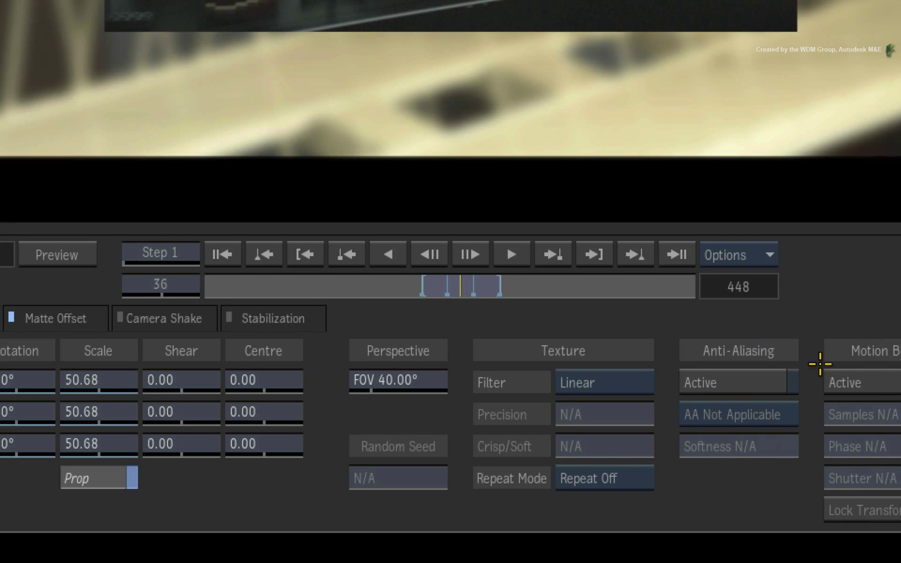
mouse_move(457, 285)
mouse_down()
mouse_move(402, 281)
mouse_move(486, 286)
mouse_move(432, 286)
mouse_move(477, 287)
mouse_move(453, 286)
mouse_move(467, 291)
mouse_up()
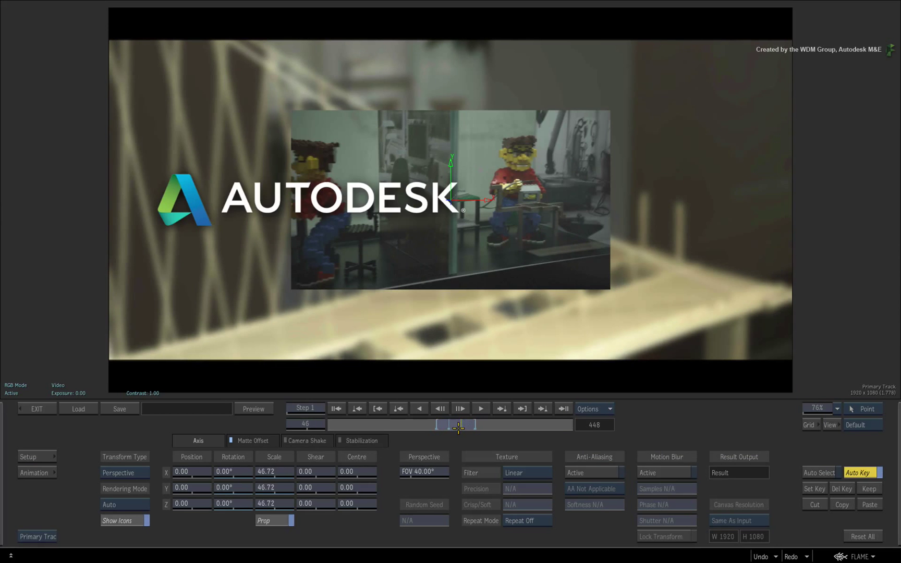
drag(464, 425, 423, 426)
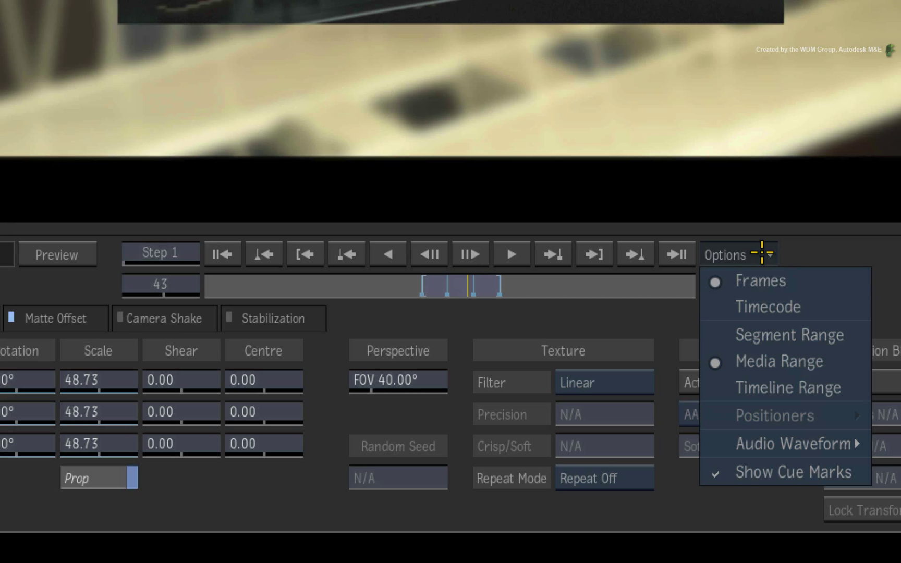
- Display Media Range on the timebar, scrub past the shot's edges, then settle on frame 36
click(844, 364)
click(845, 388)
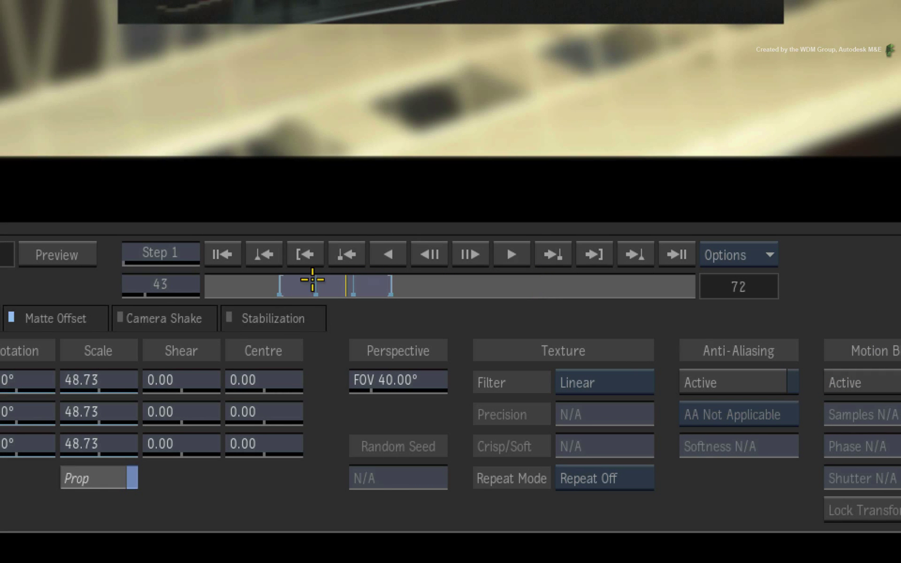
drag(342, 283, 466, 283)
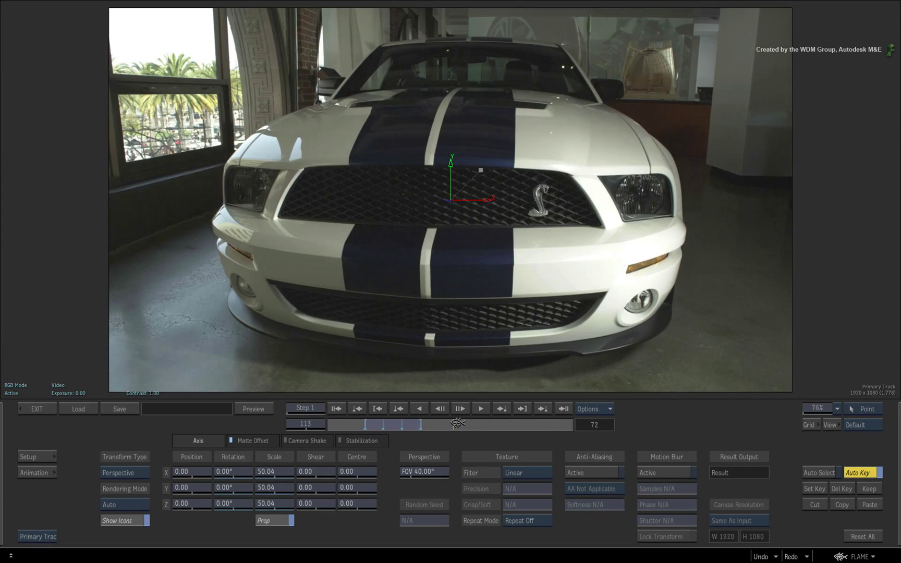
drag(457, 423, 398, 407)
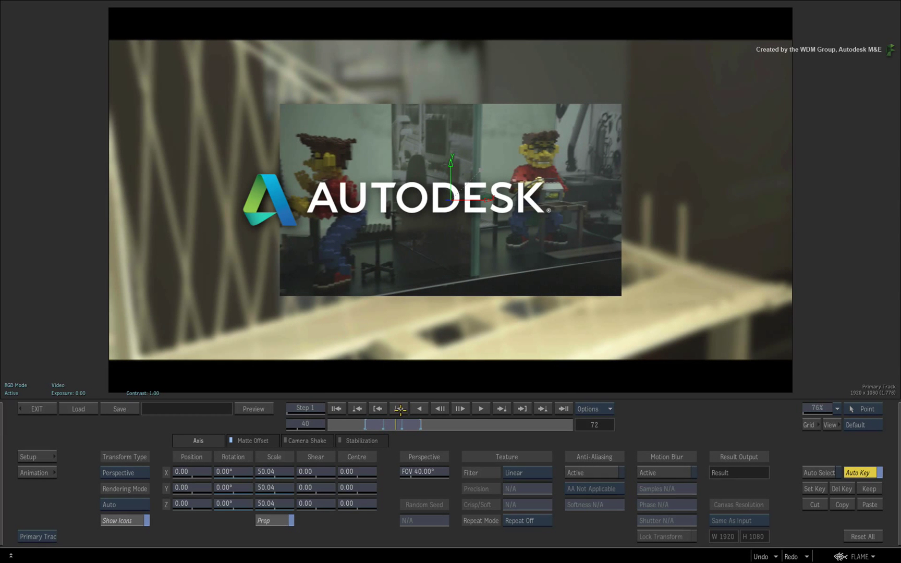
drag(393, 422, 388, 423)
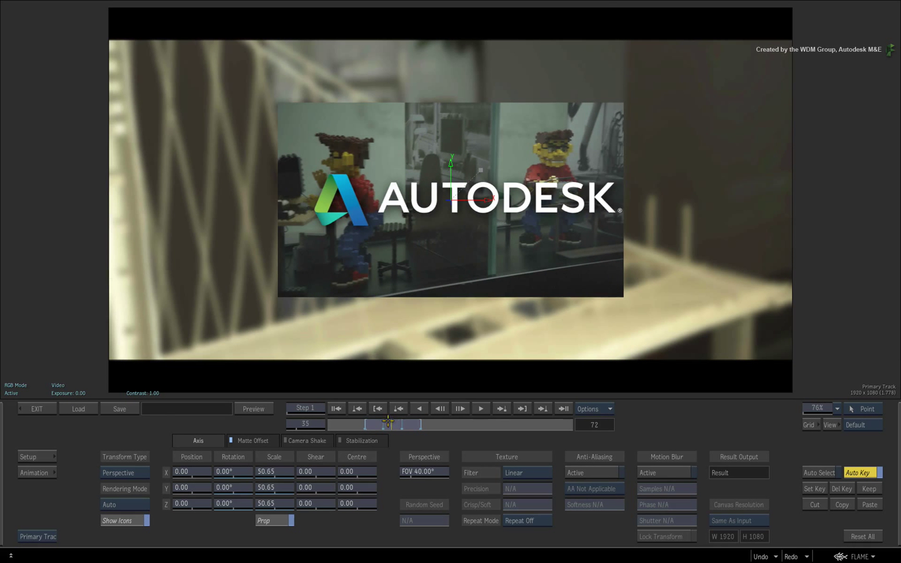
click(462, 408)
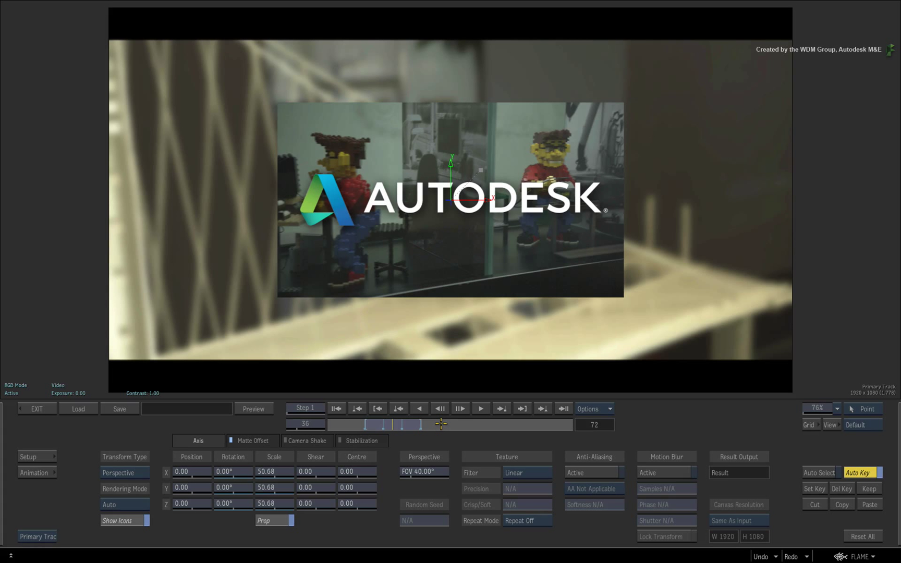
- Check the timebar Options ranges and toggle between Result and Primary Track views
click(592, 409)
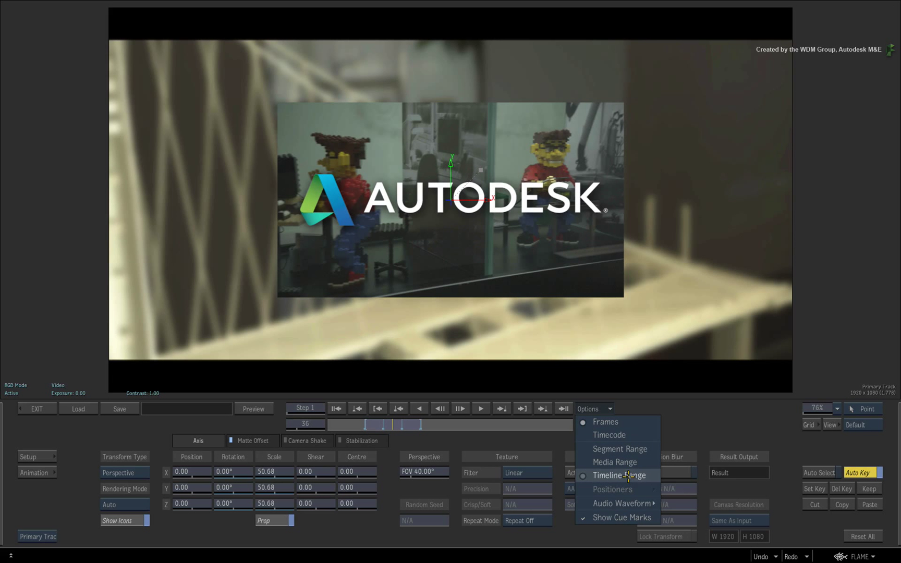
click(663, 421)
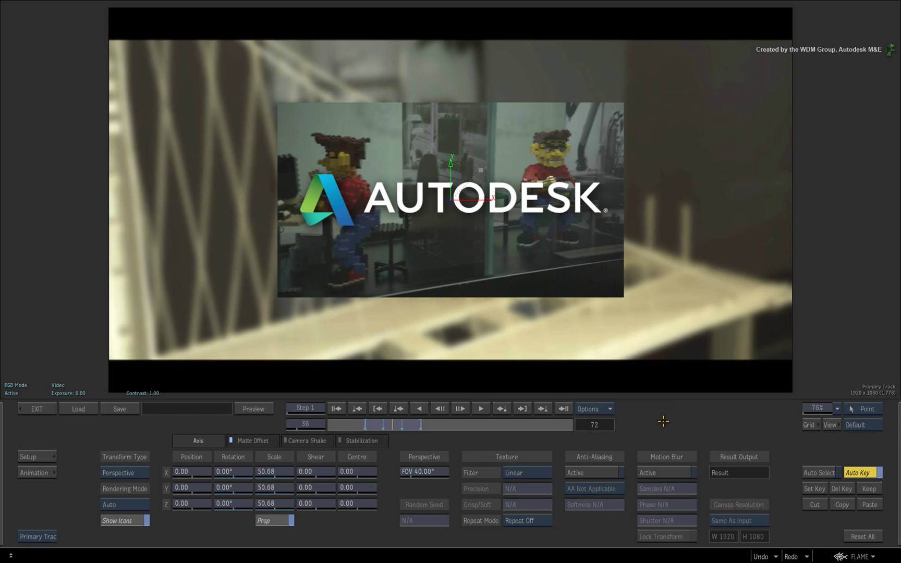
key(F4)
key(F1)
key(F4)
key(F1)
- Review the Options ranges once more and exit the 2D Transform editor back to the timeline
click(608, 412)
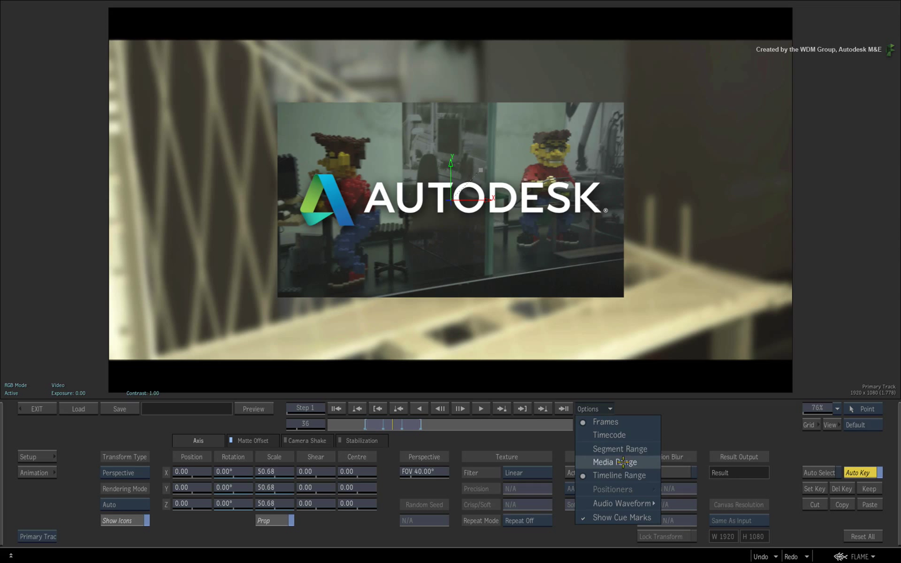
click(699, 420)
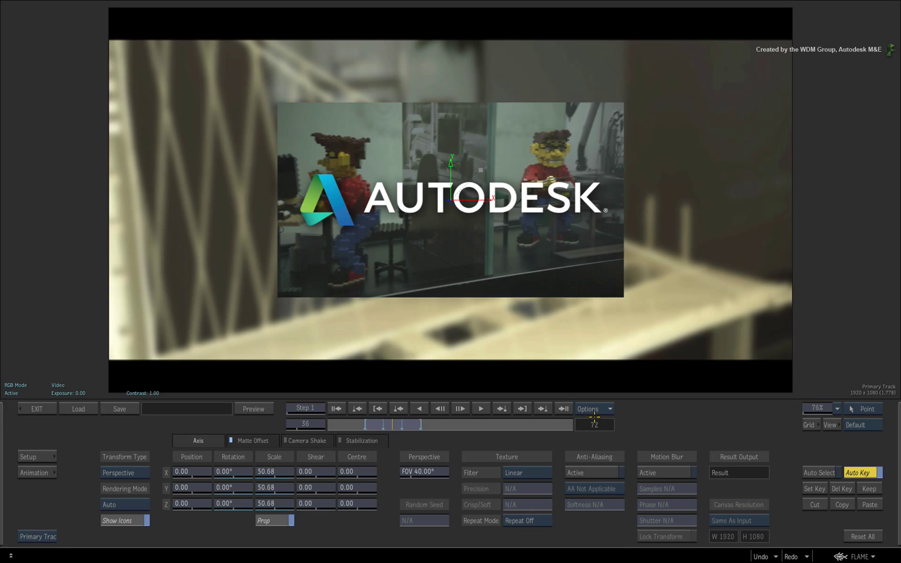
click(26, 409)
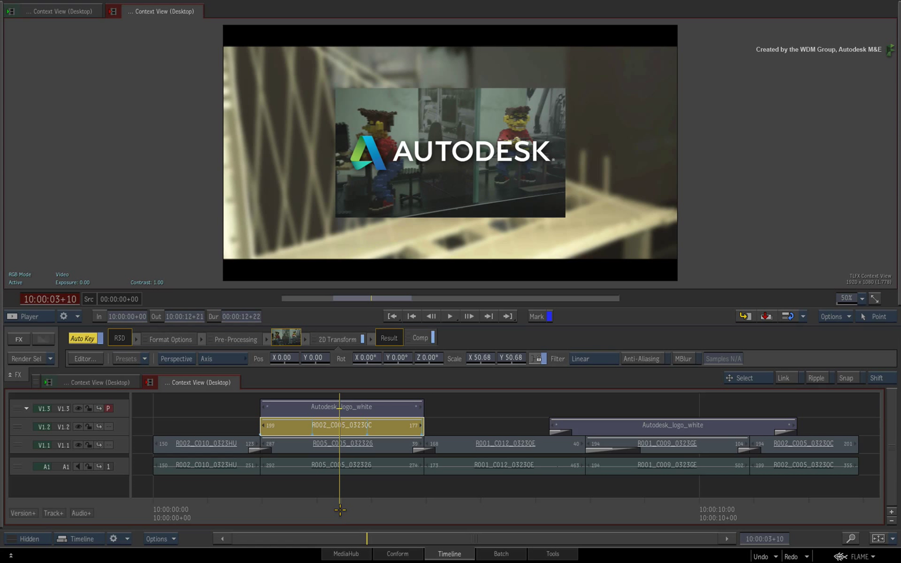
- Drag the timeline playhead to 10:00:09+15, landing on the second Autodesk_logo_white shot
drag(211, 510, 680, 492)
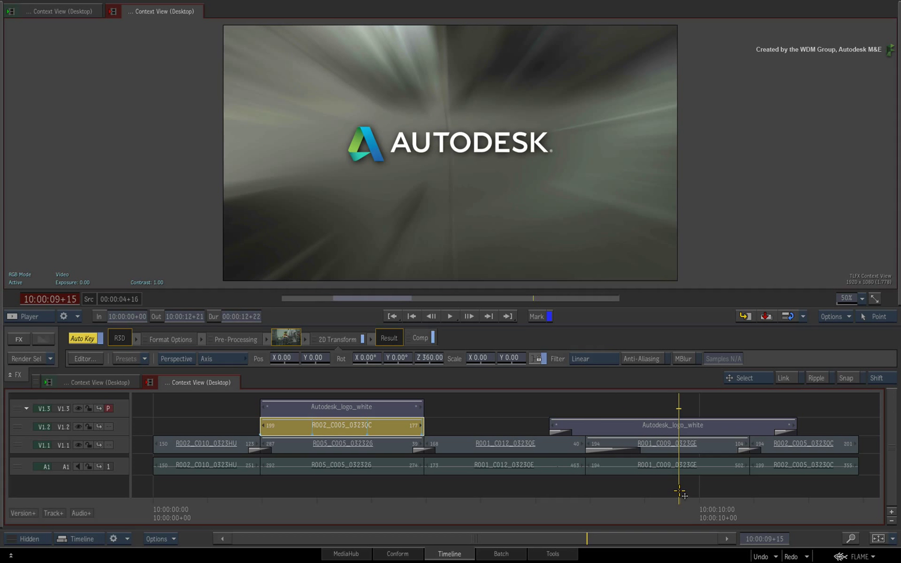